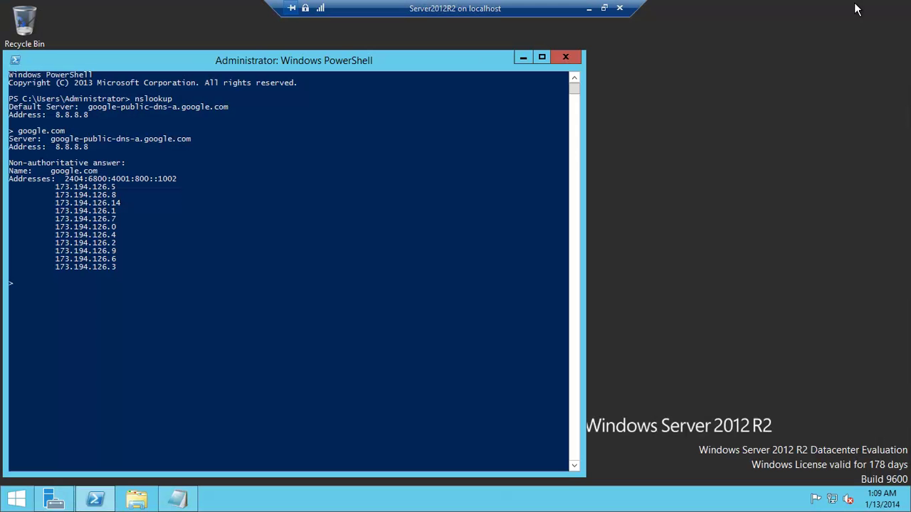
Hide Server Manager and PowerShell, then search the Start screen for 'network'
left_click(853, 6)
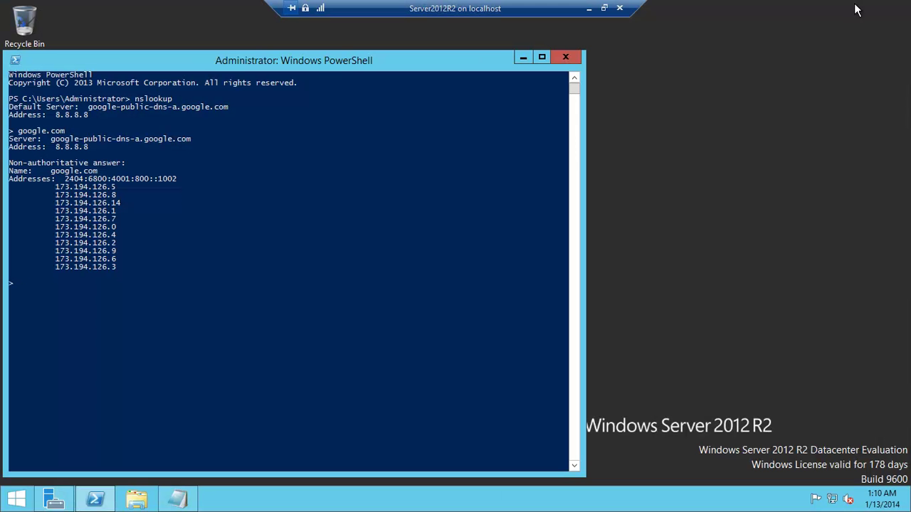
left_click(520, 59)
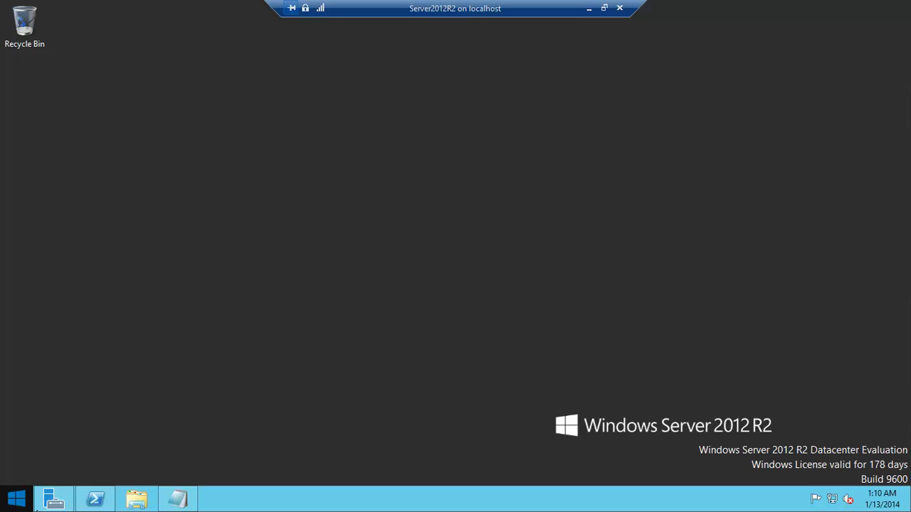
mouse_move(94, 501)
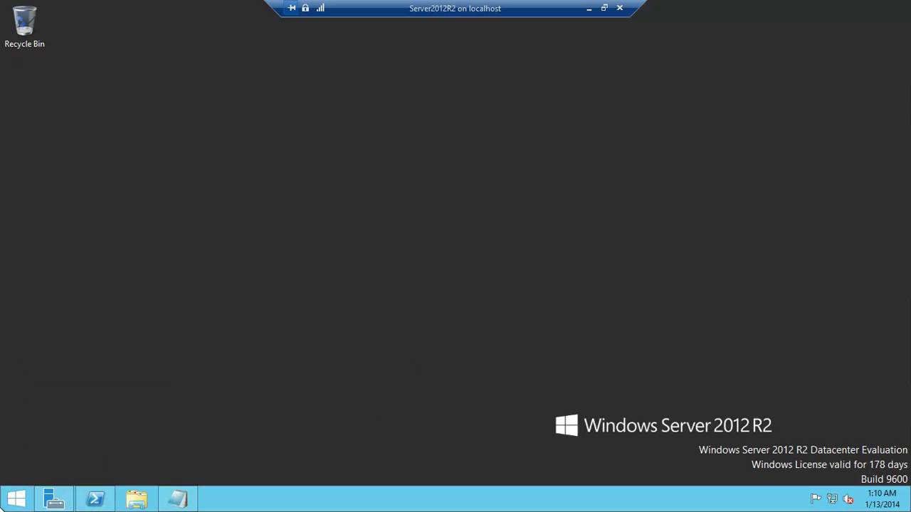
left_click(14, 509)
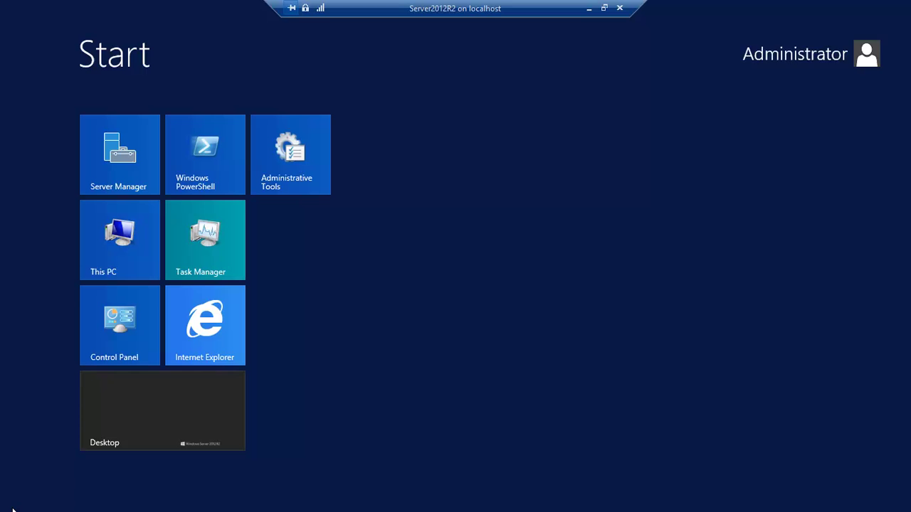
type("net")
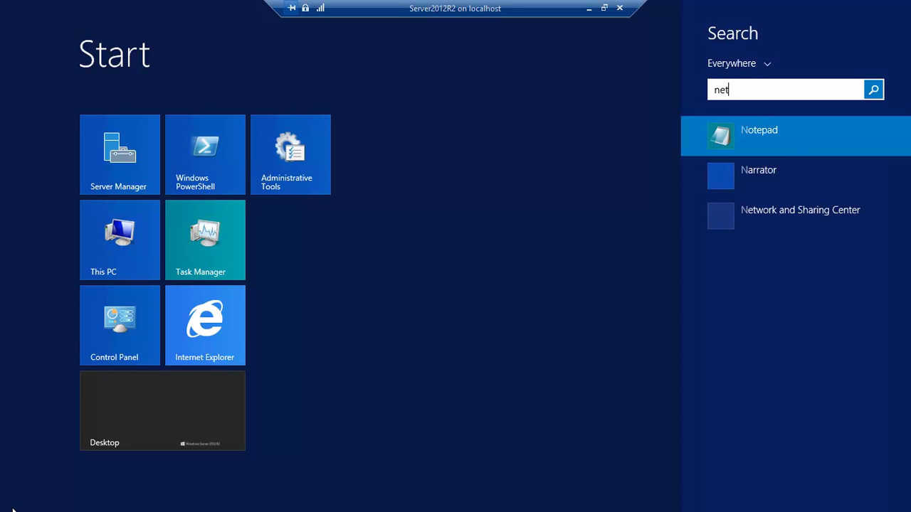
type("work")
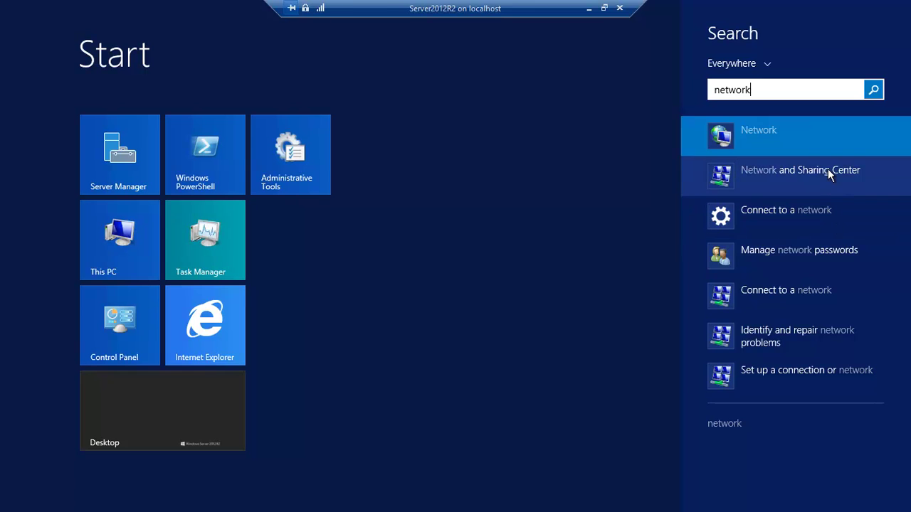
Go from Network and Sharing Center to Ethernet 2's Internet Protocol Version 4 (TCP/IPv4) Properties dialog
left_click(830, 175)
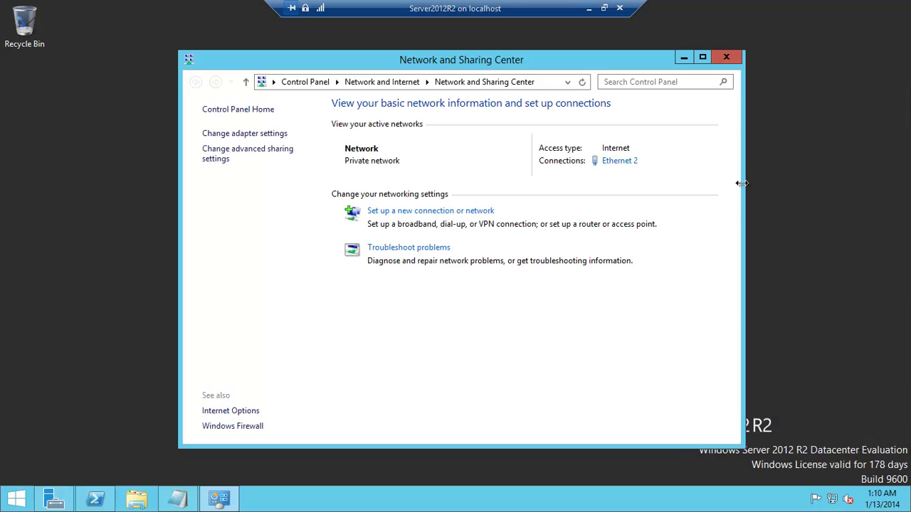
left_click(616, 162)
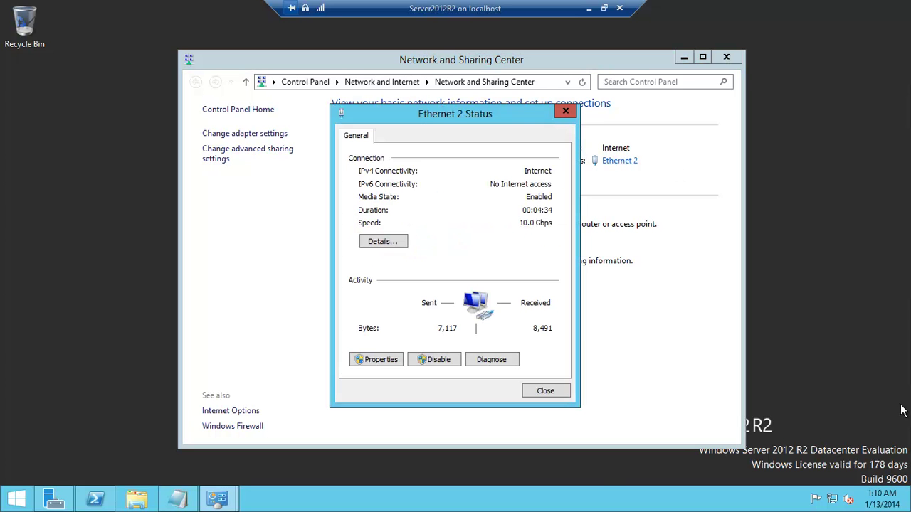
left_click(391, 364)
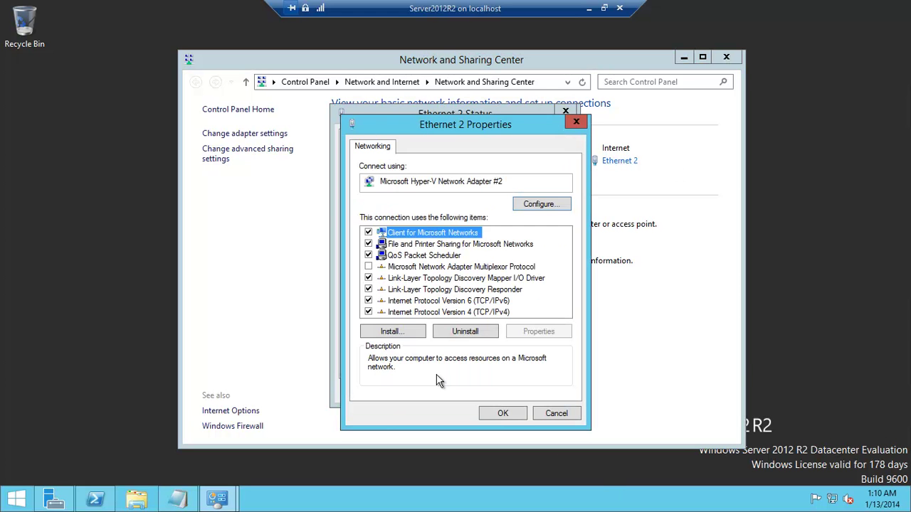
left_click(443, 313)
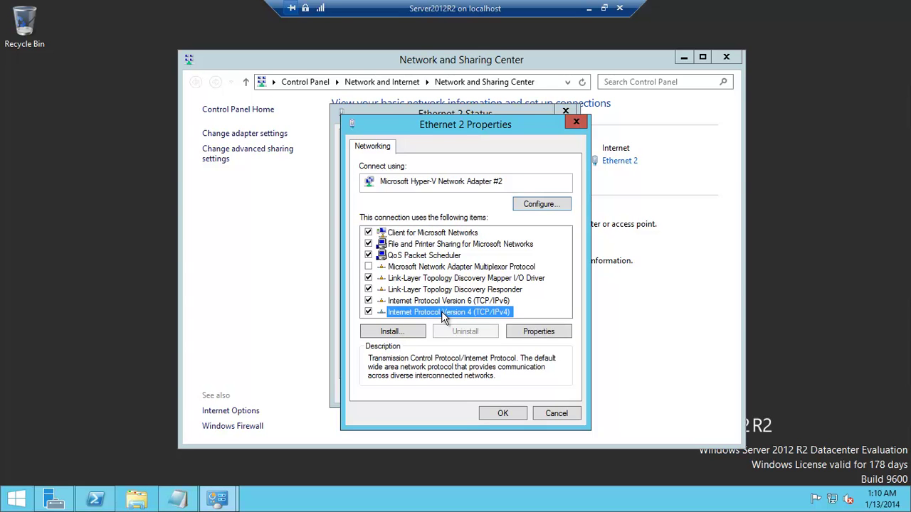
left_click(538, 333)
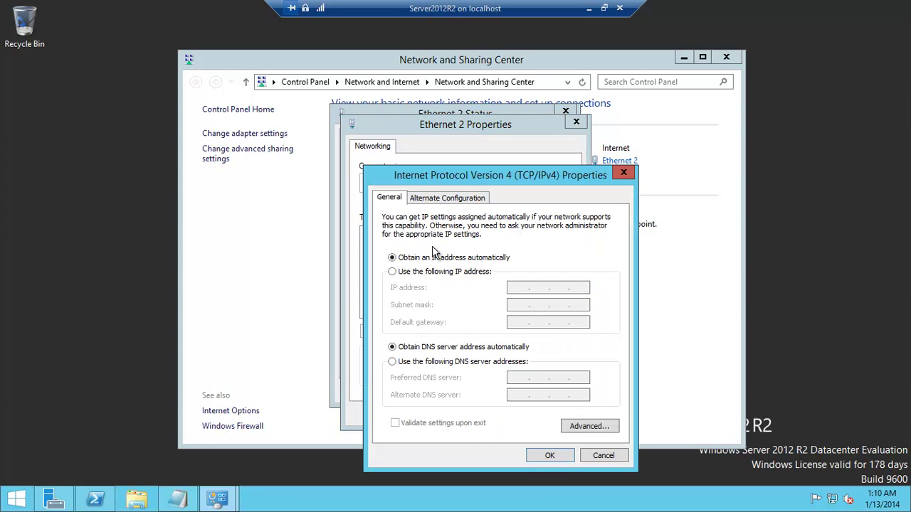
Enter static IP 10.1.1.15, mask 255.0.0.0, gateway 10.1.1.254 and preferred DNS 10.1.1.15
left_click(393, 271)
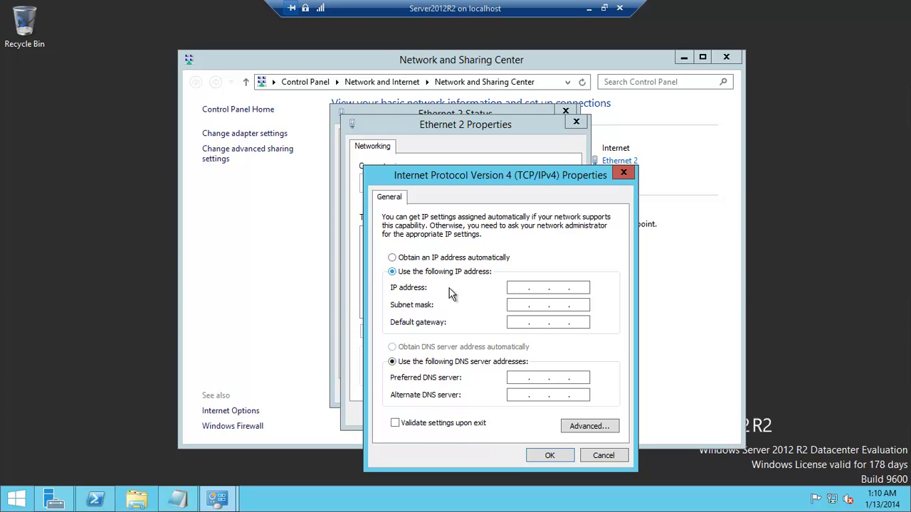
left_click(514, 289)
type("10.1.1.15")
left_click(516, 306)
type("10.1.1.254")
left_click(519, 376)
type("10.")
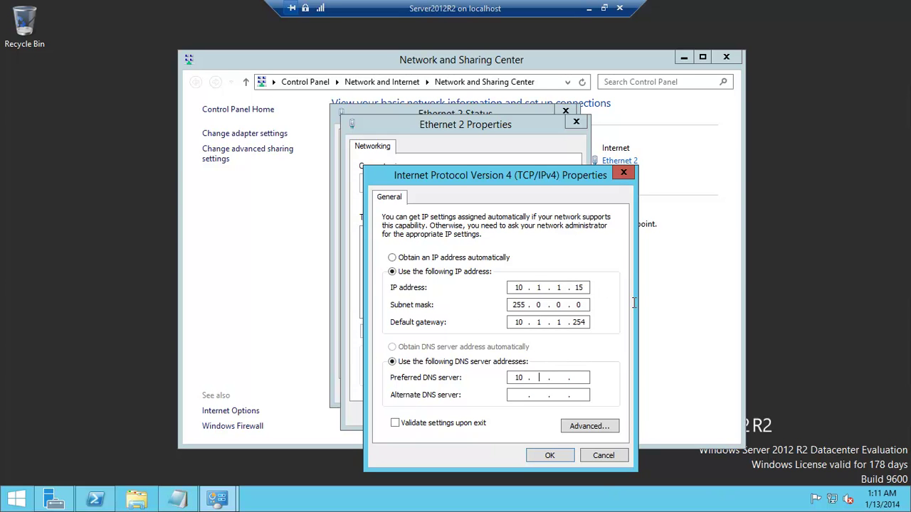
type("1.1.15")
left_click(589, 9)
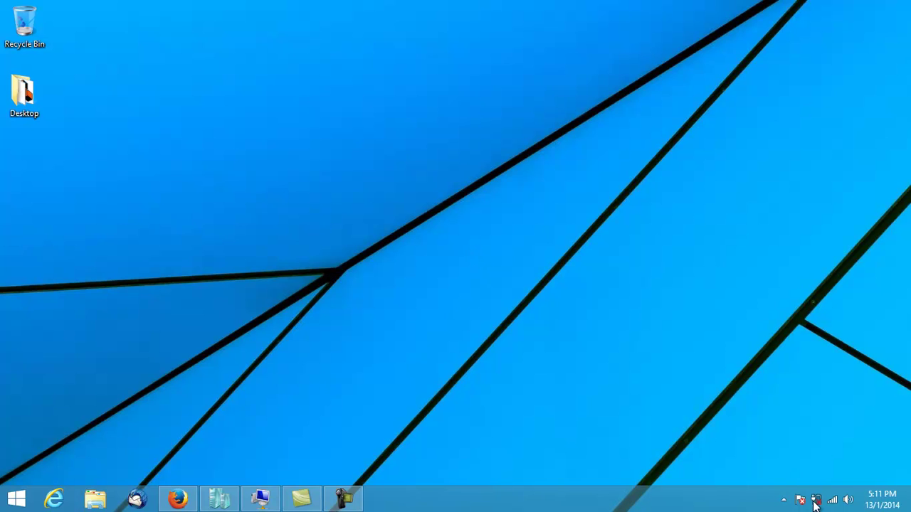
left_click(260, 498)
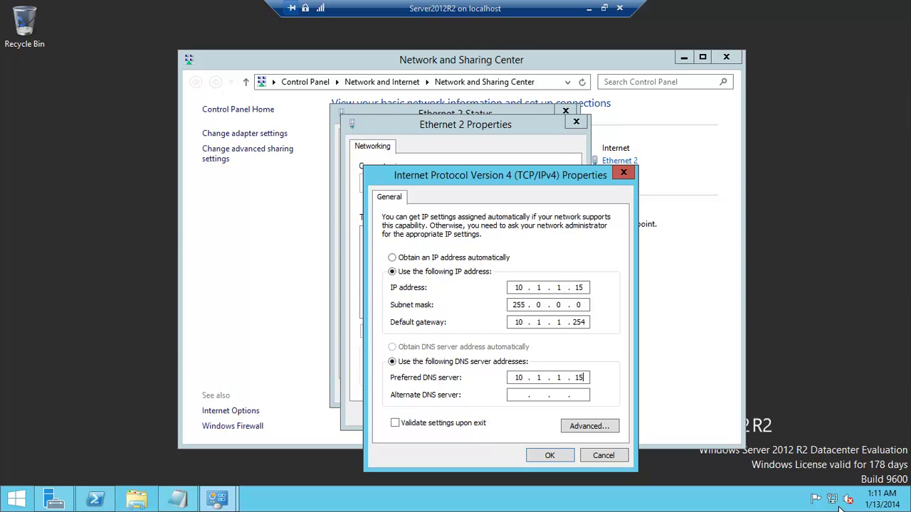
Apply the static IPv4 settings, close both Ethernet 2 windows, and check the tray network status
left_click(546, 455)
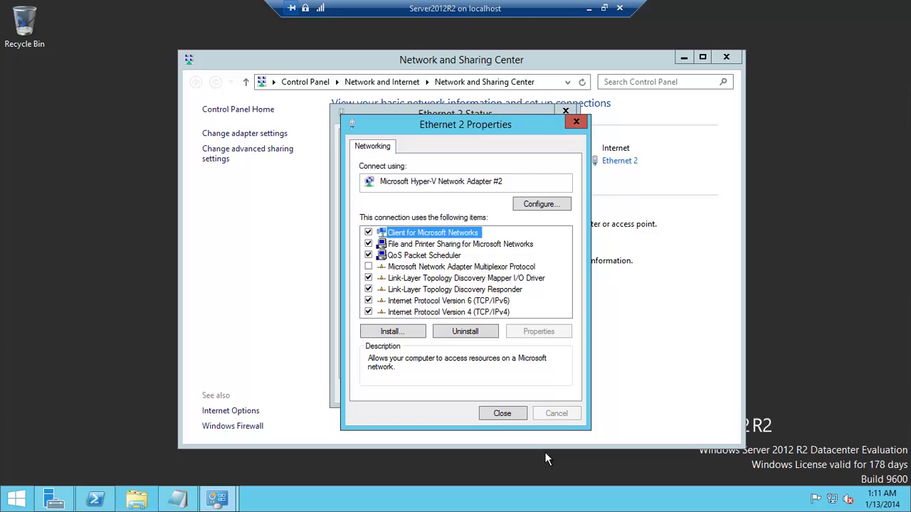
left_click(512, 414)
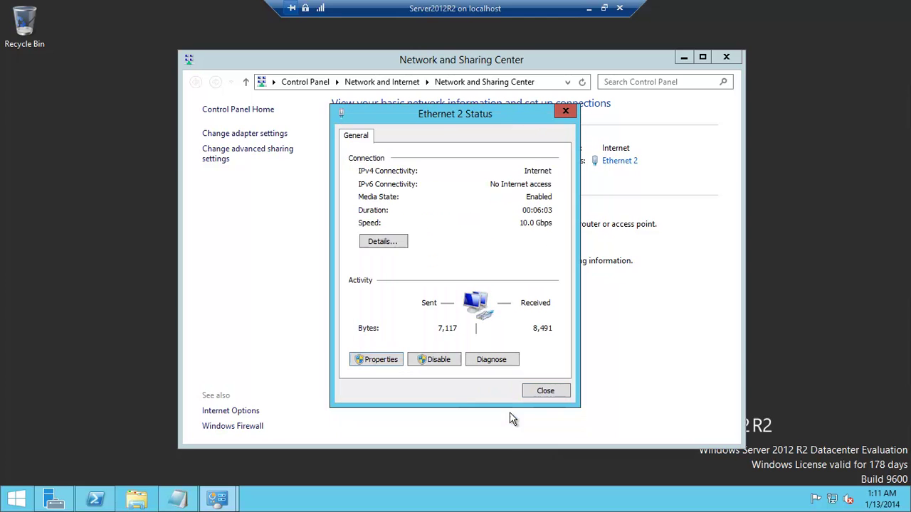
left_click(547, 391)
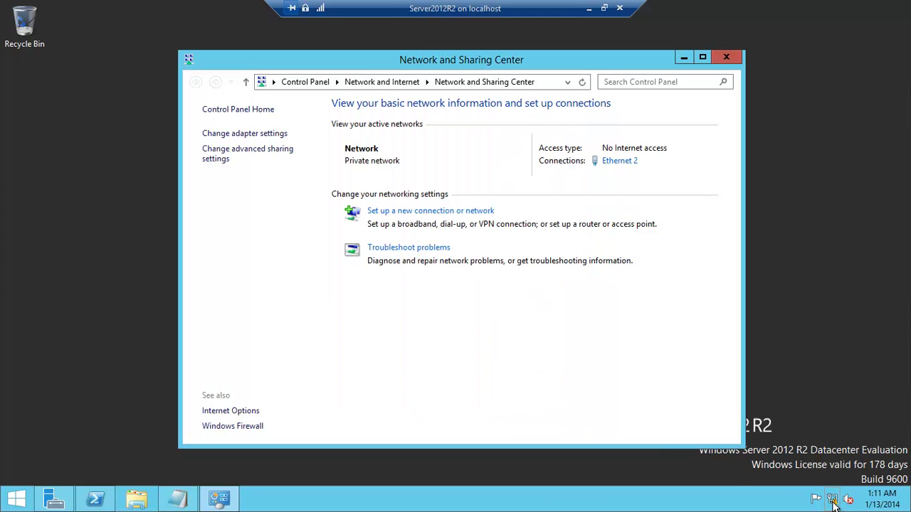
mouse_move(834, 503)
Reopen the TCP/IPv4 Properties dialog for Ethernet 2
left_click(619, 161)
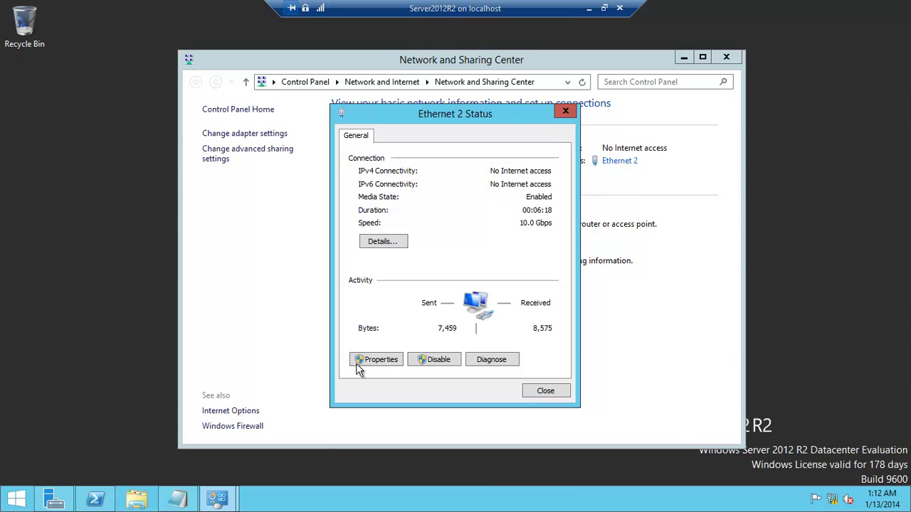
left_click(380, 360)
left_click(469, 312)
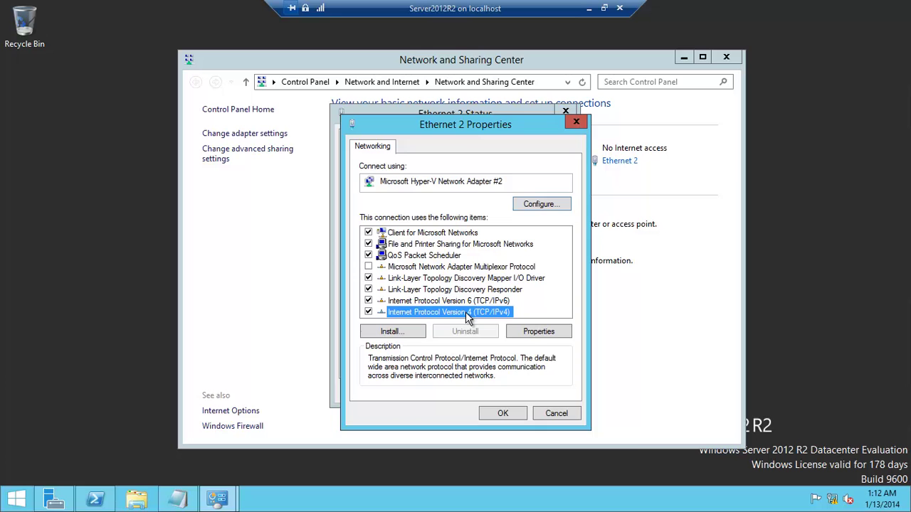
left_click(548, 332)
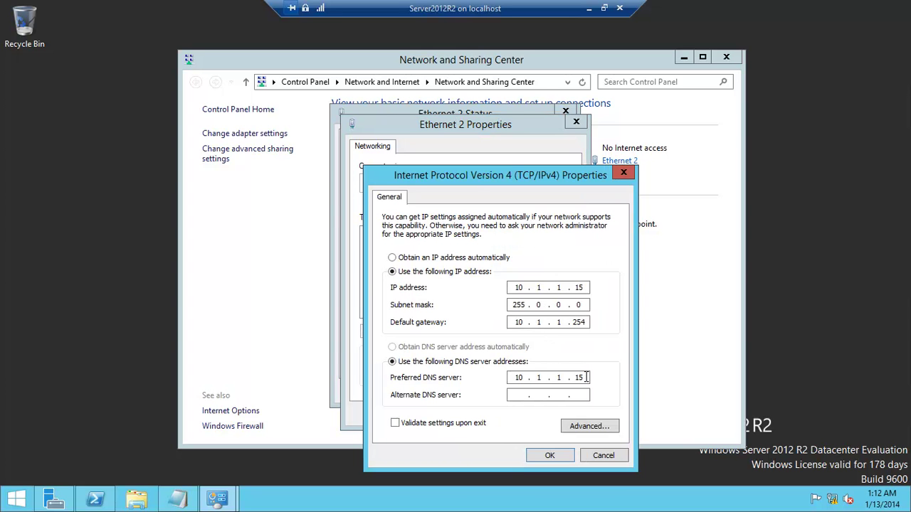
Enter 8.8.8.8 as the alternate DNS server, save it, and close both Ethernet 2 dialogs
left_click(514, 395)
type("8.8.8.8")
left_click(550, 456)
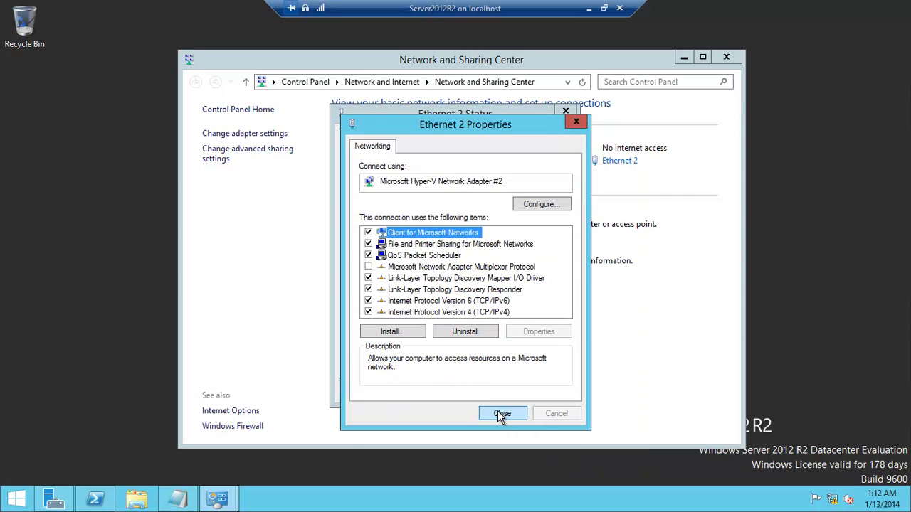
left_click(502, 415)
left_click(543, 389)
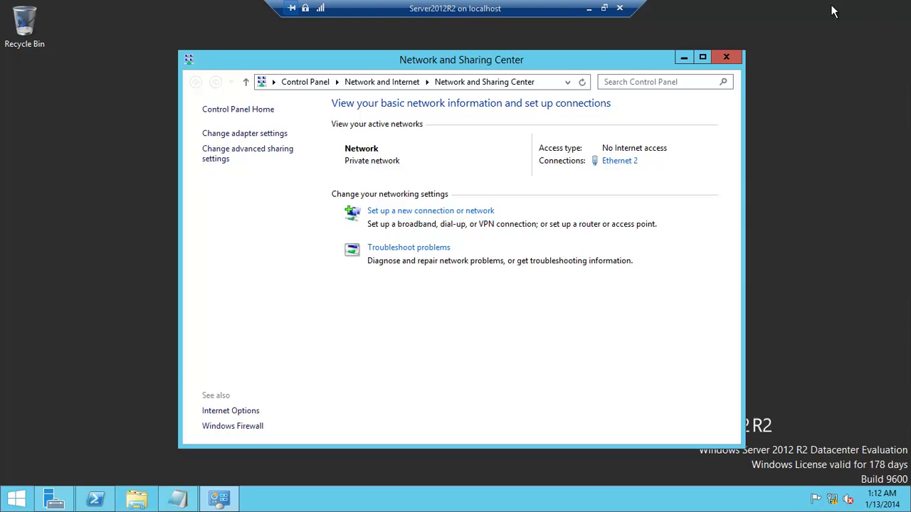
Toggle the host's Airplane mode on and off, then return to the server VM session
left_click(588, 7)
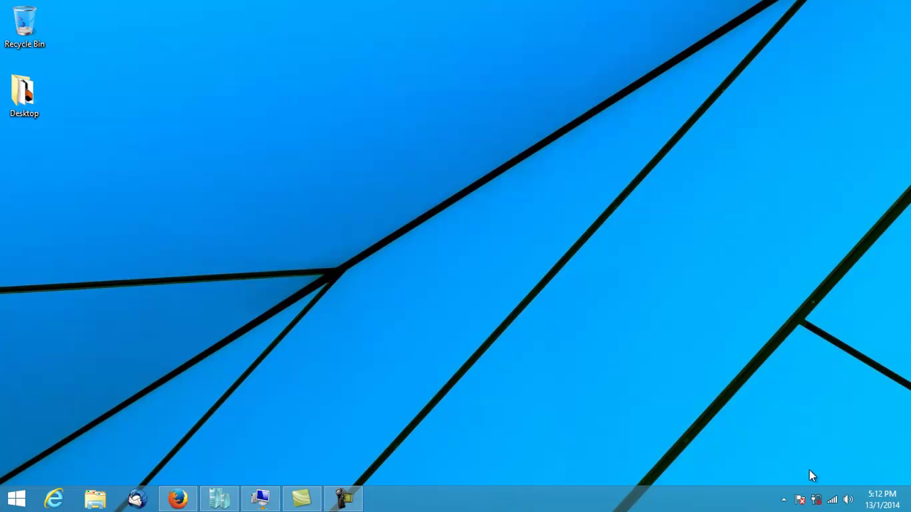
right_click(832, 500)
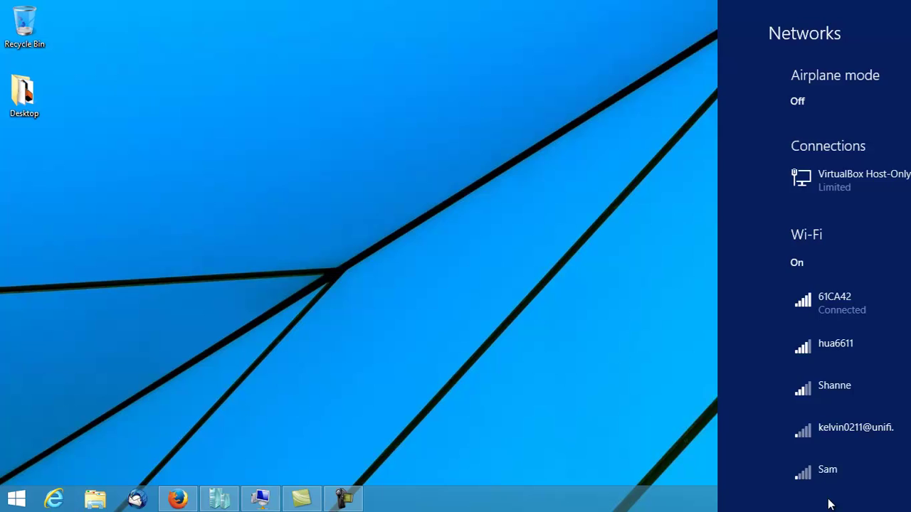
left_click(870, 97)
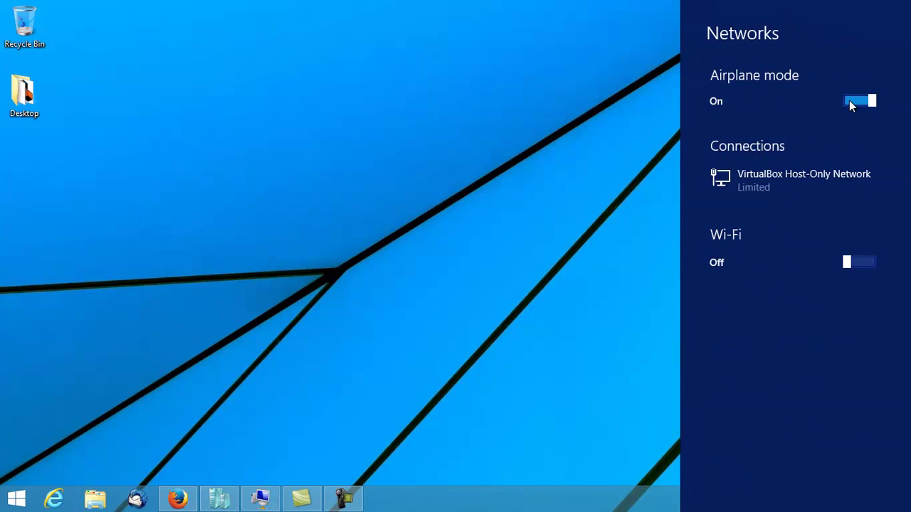
left_click(849, 101)
left_click(552, 276)
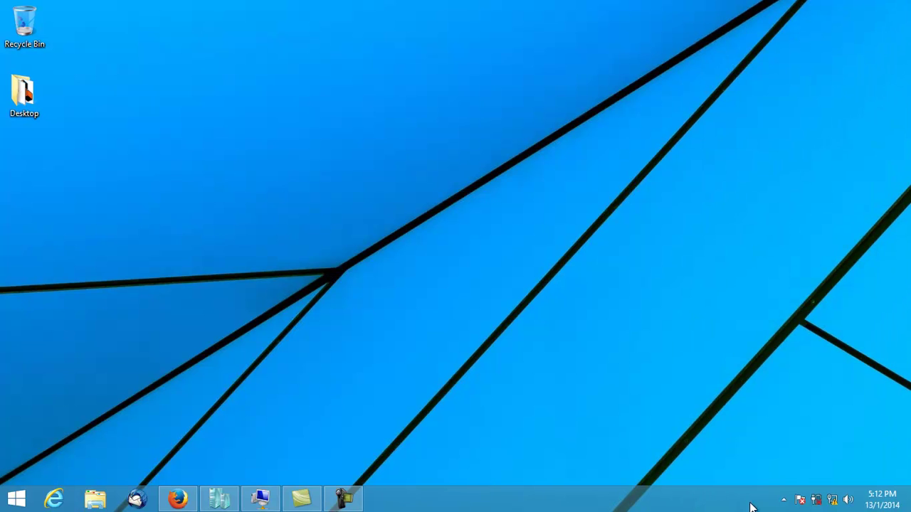
left_click(265, 503)
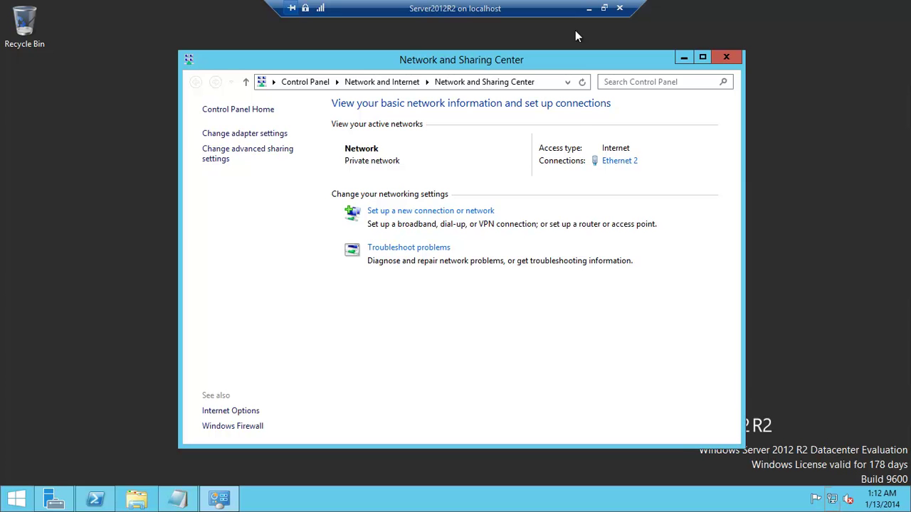
Open the Ethernet 2 TCP/IPv4 Properties dialog again
left_click(620, 162)
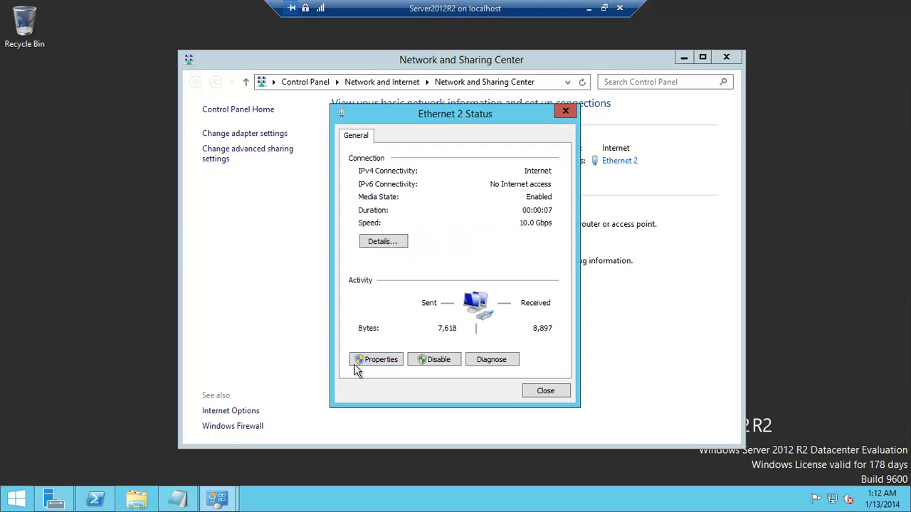
left_click(381, 360)
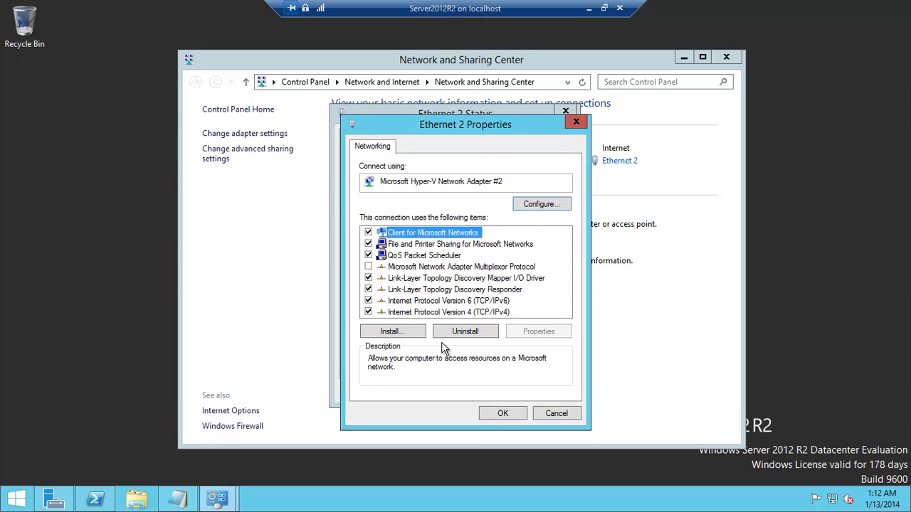
left_click(469, 313)
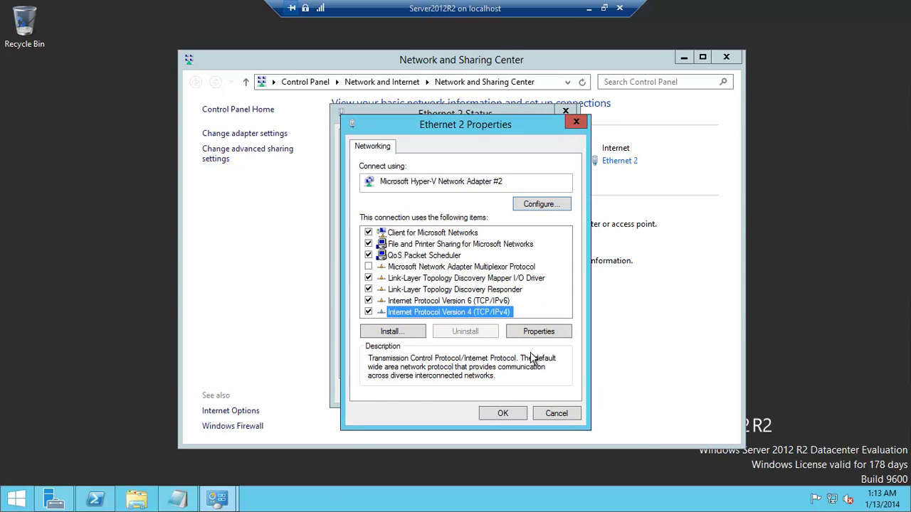
left_click(539, 332)
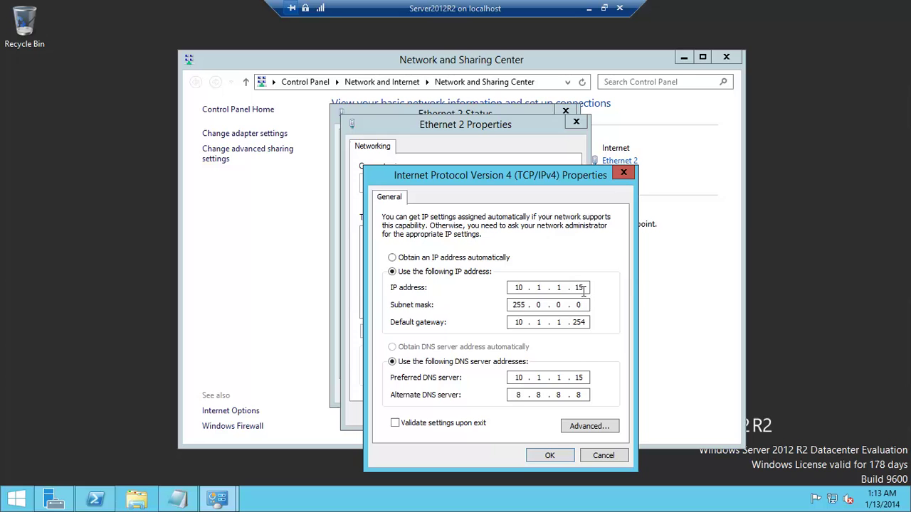
Erase the 8.8.8.8 entry from the Alternate DNS server field
double_click(518, 395)
mouse_move(831, 502)
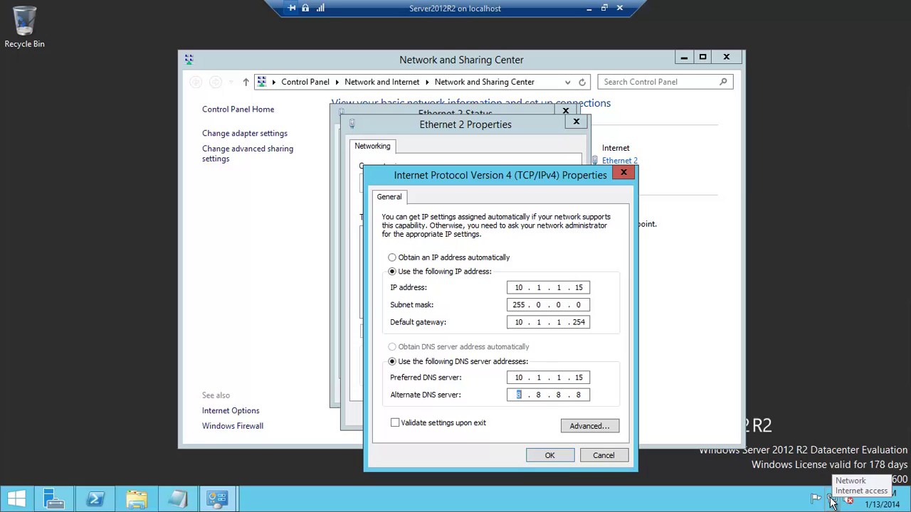
left_click(582, 396)
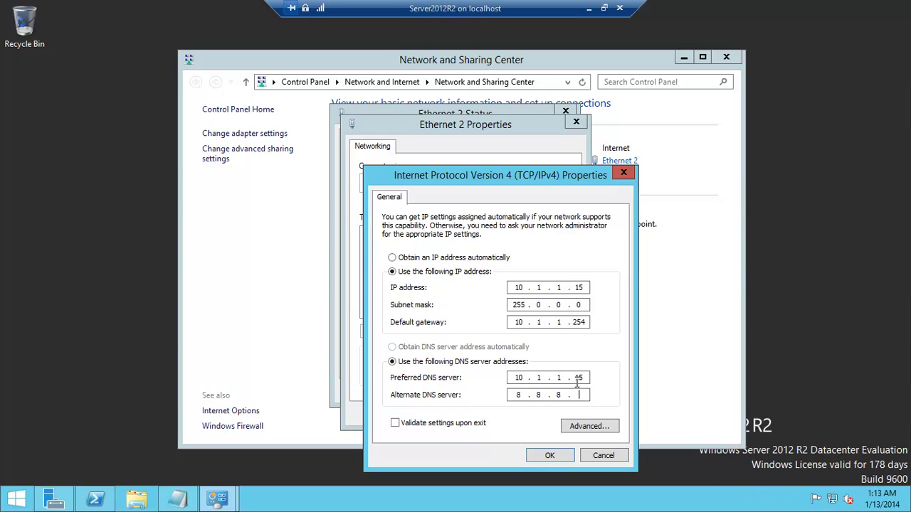
key("BackSpace")
key("BackSpace")
key("BackSpace")
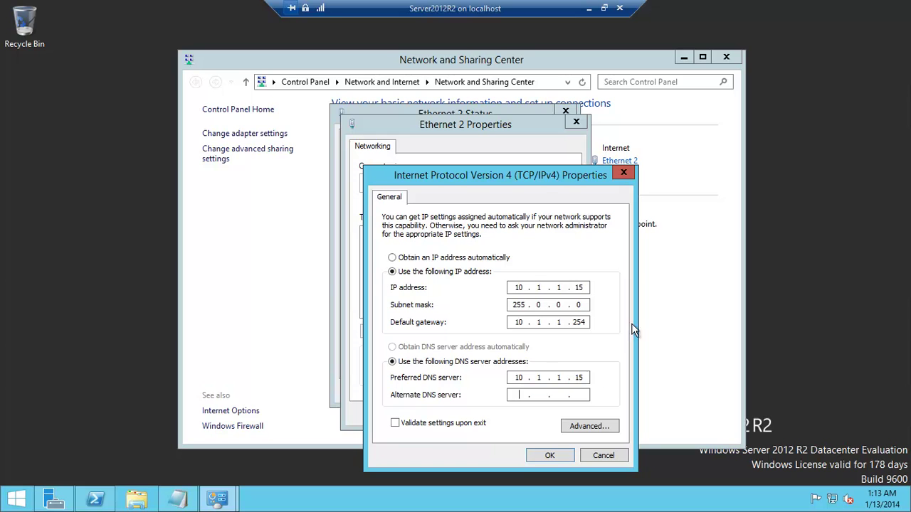